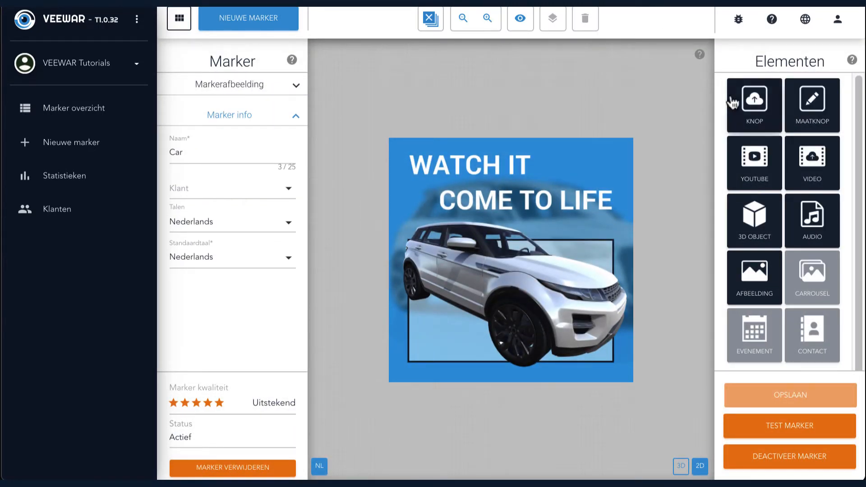
Add a Knop element using the image button_small_open_applicatie_facebook.png from the Tutorial materiaal folder.
left_click(750, 106)
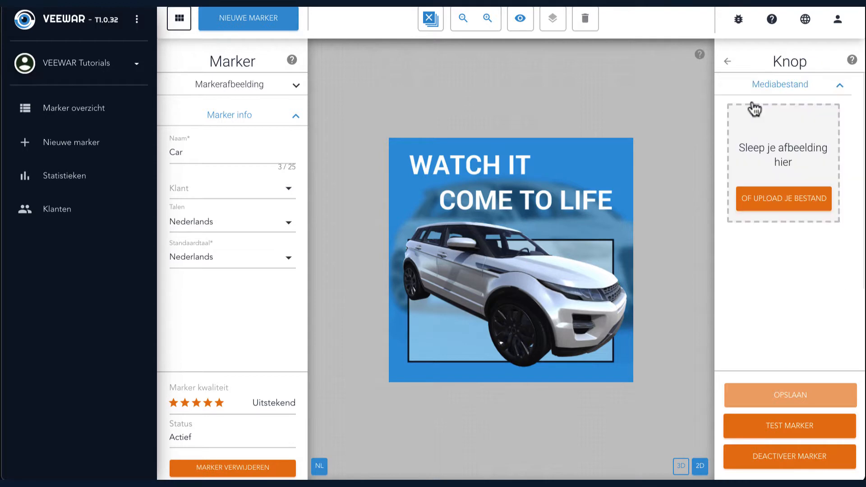
left_click(767, 203)
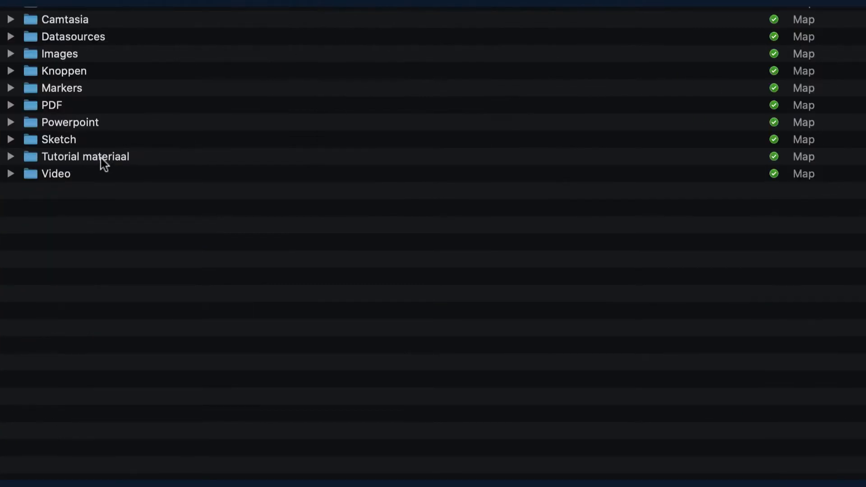
left_click(101, 157)
double_click(101, 157)
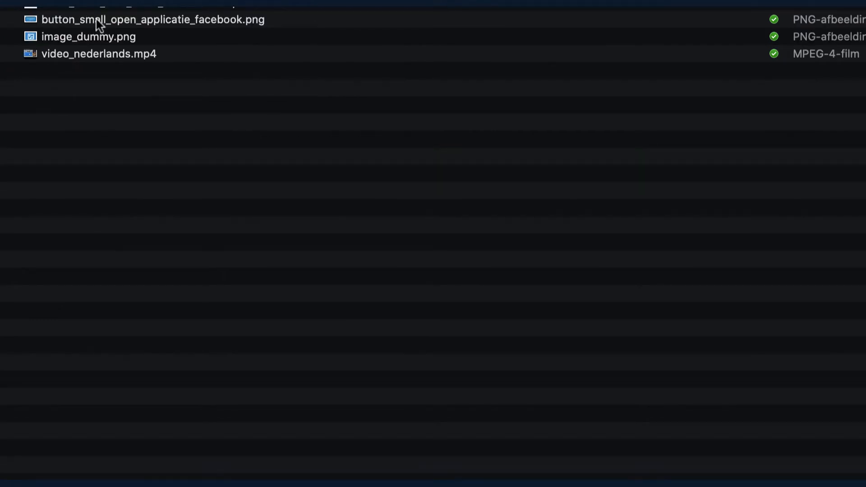
double_click(97, 20)
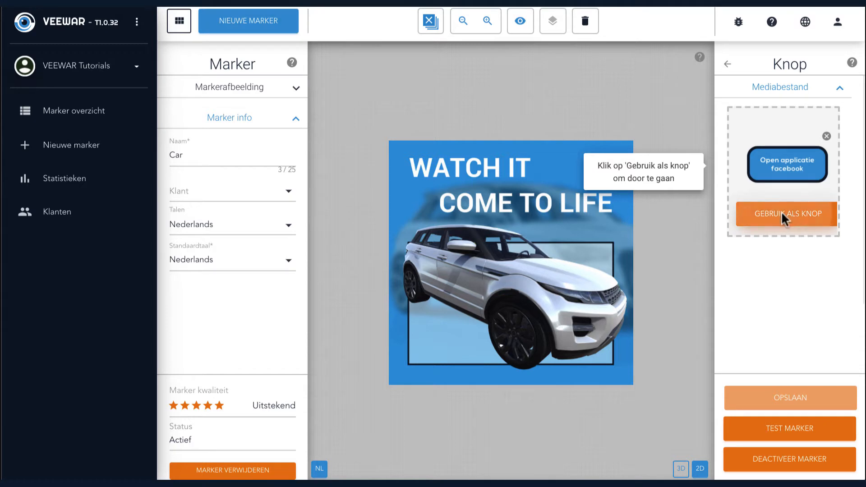
left_click(783, 212)
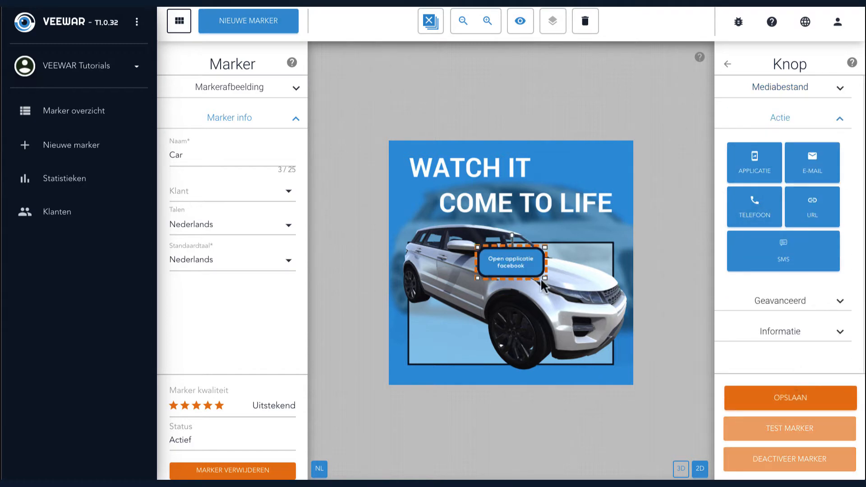
Enlarge the Facebook button and place it in the upper-left corner of the marker image.
left_click_drag(547, 280, 600, 321)
mouse_move(534, 297)
left_mouse_down()
mouse_move(499, 237)
mouse_move(453, 202)
left_mouse_up()
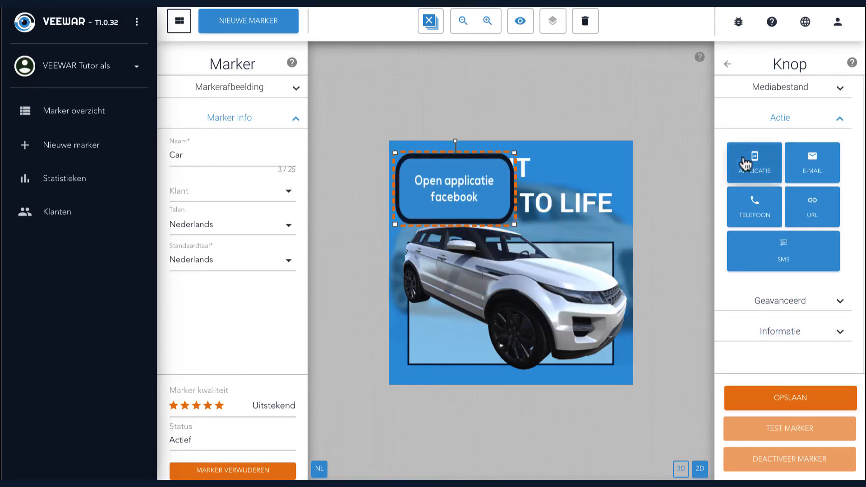
Examine the settings offered by the URL, Telefoon, E-mail and SMS actions for the Facebook button.
left_click(810, 205)
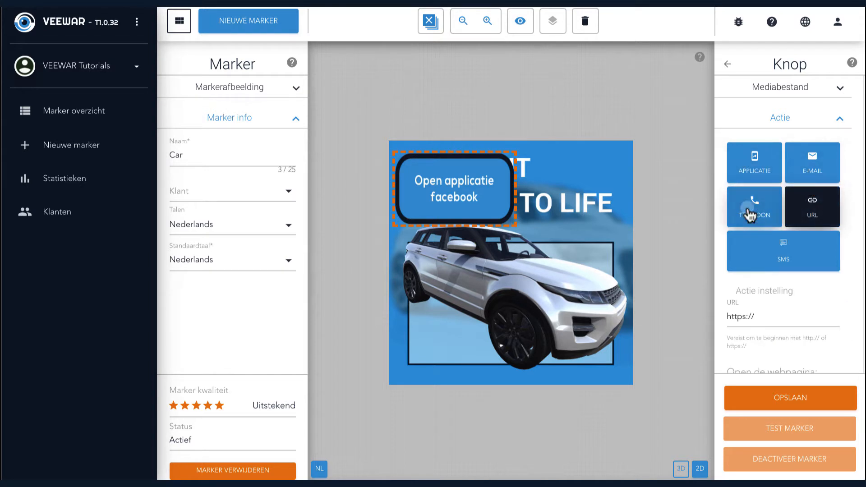
left_click(750, 214)
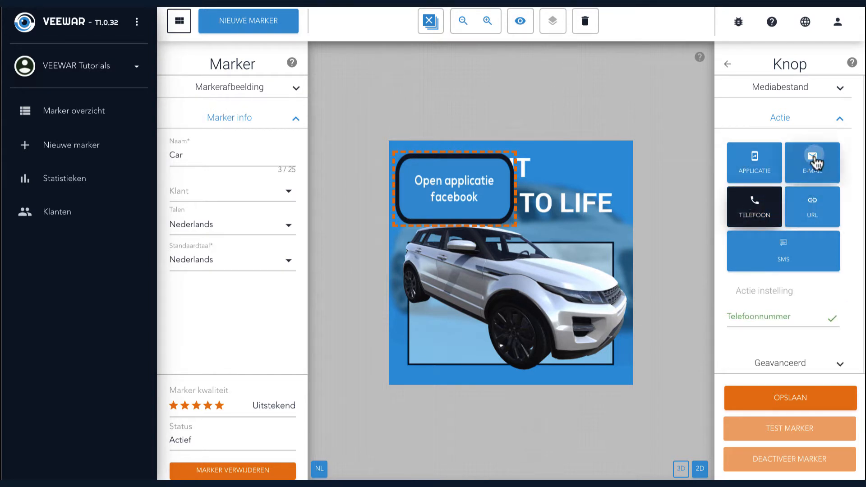
left_click(815, 162)
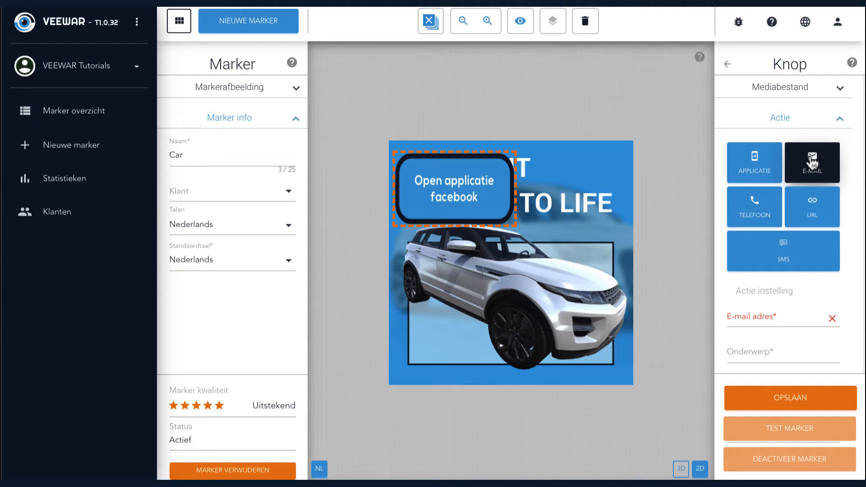
left_click(797, 256)
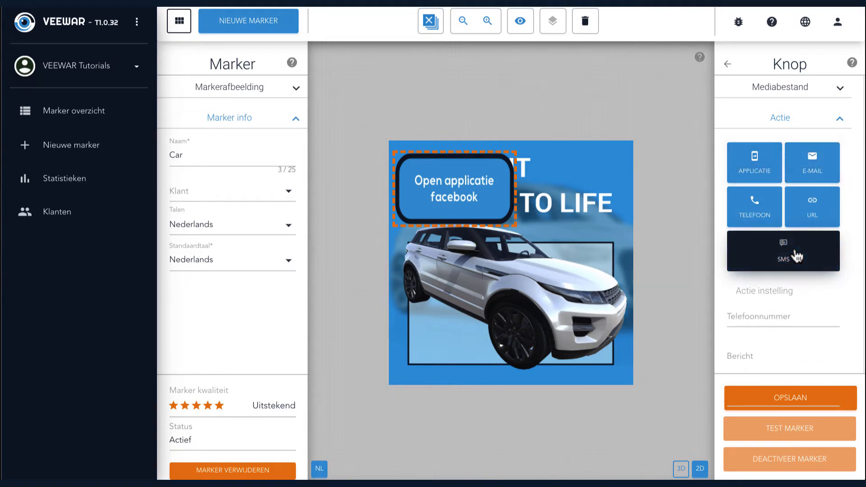
Set the button's action to Applicatie with Facebook, fill in the suggested user?screen_name= parameter, and save the marker.
left_click(760, 169)
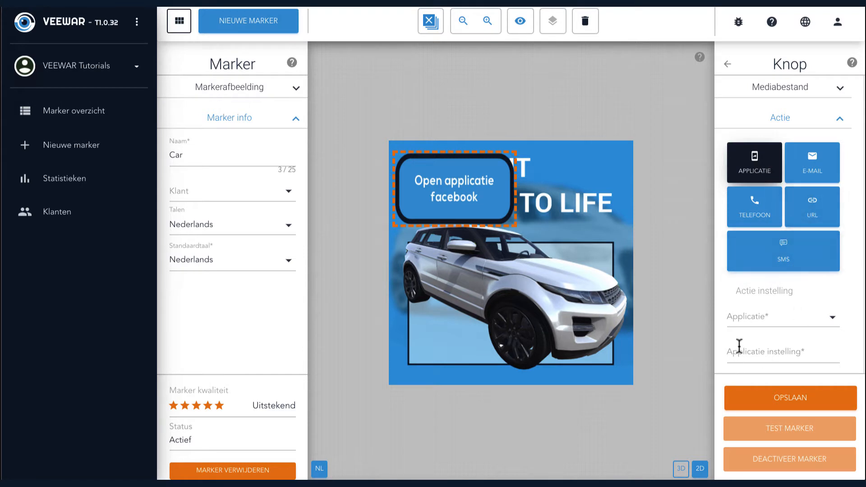
left_click(751, 323)
left_click(750, 315)
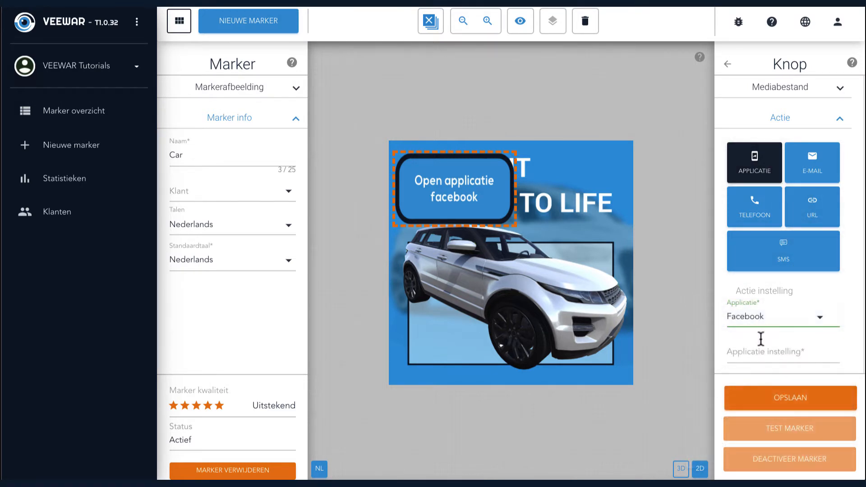
left_click(757, 357)
left_click(774, 261)
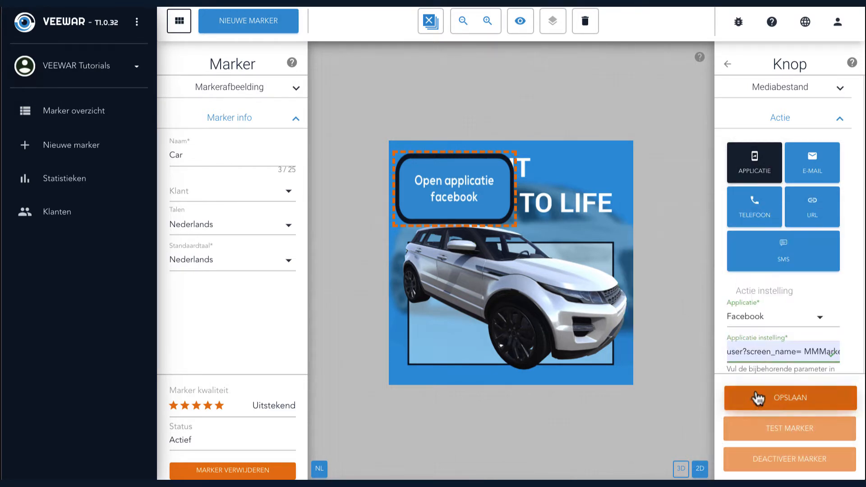
left_click(757, 397)
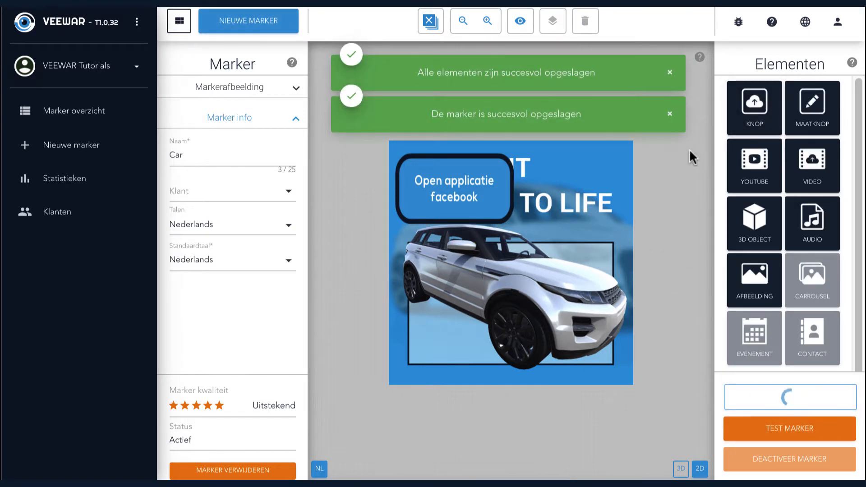
Add a Maatknop element with the Dutch button text DOE IETS.
left_click(809, 115)
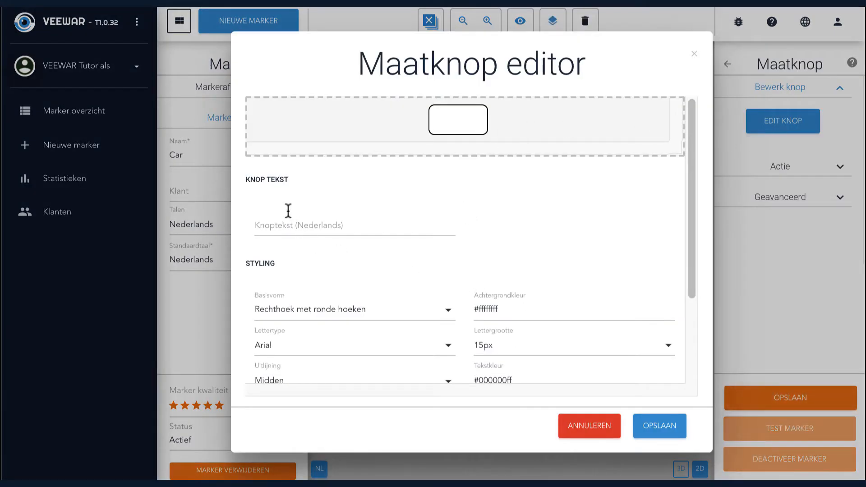
left_click(293, 226)
left_click(302, 255)
Set the custom button's width to 500 px and its height to 300 px.
scroll(374, 344, "down", 3)
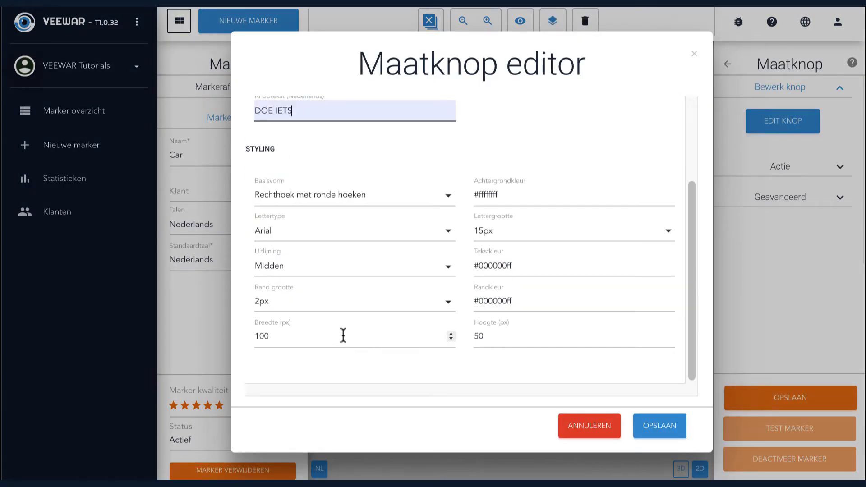
left_click(343, 335)
type("500")
key("Tab")
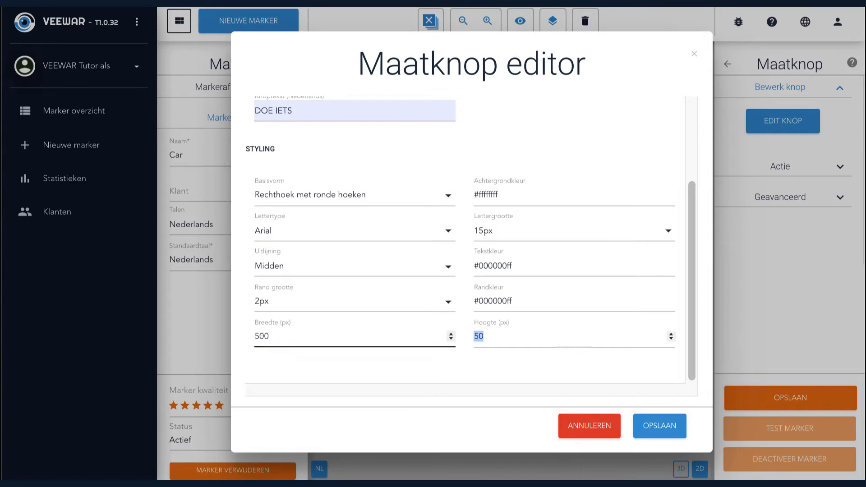
type("300")
key("Tab")
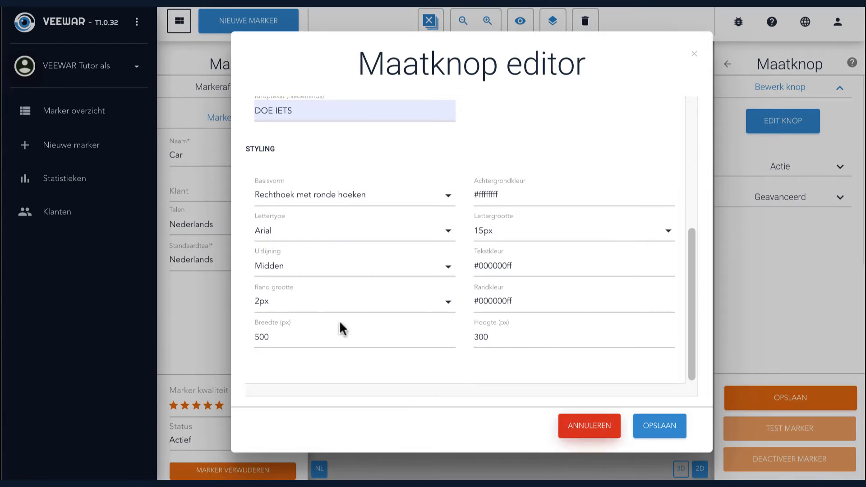
Set the custom button's font size to 36px and its basic shape to Rechthoek.
left_click(508, 232)
scroll(518, 288, "down", 3)
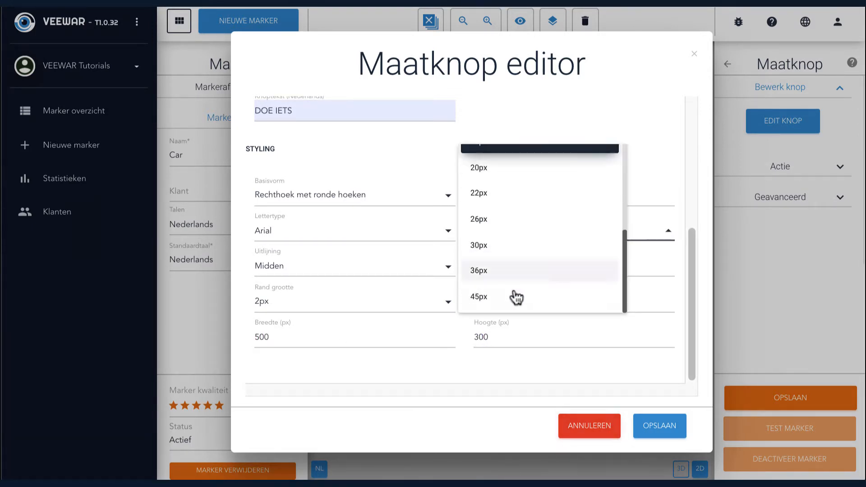
left_click(512, 279)
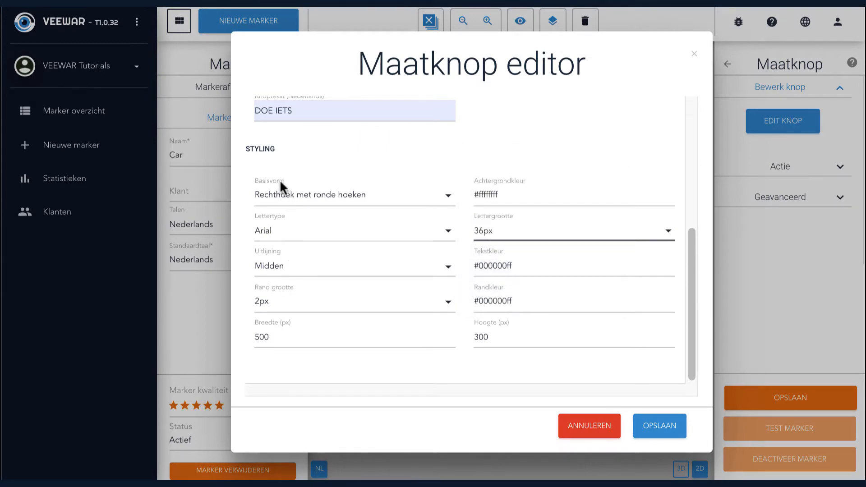
left_click(286, 197)
left_click(288, 224)
Change the custom button's text colour to red #d73a3aff and save the button design.
left_click(602, 266)
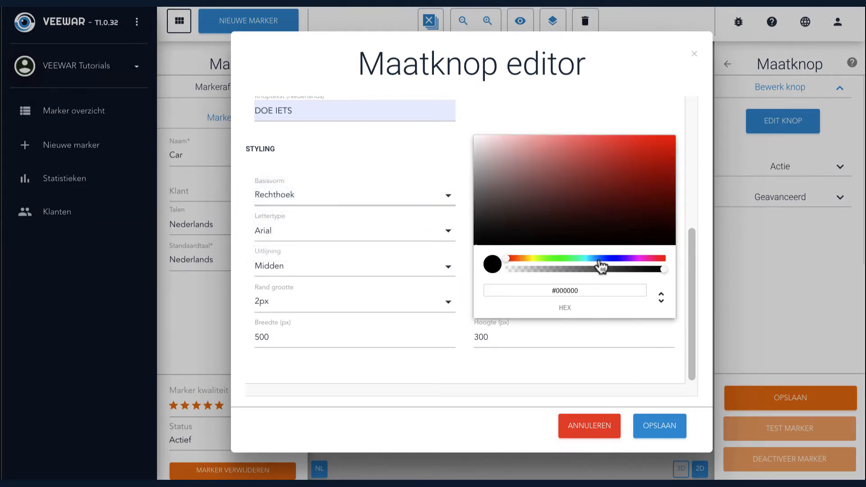
left_click(722, 141)
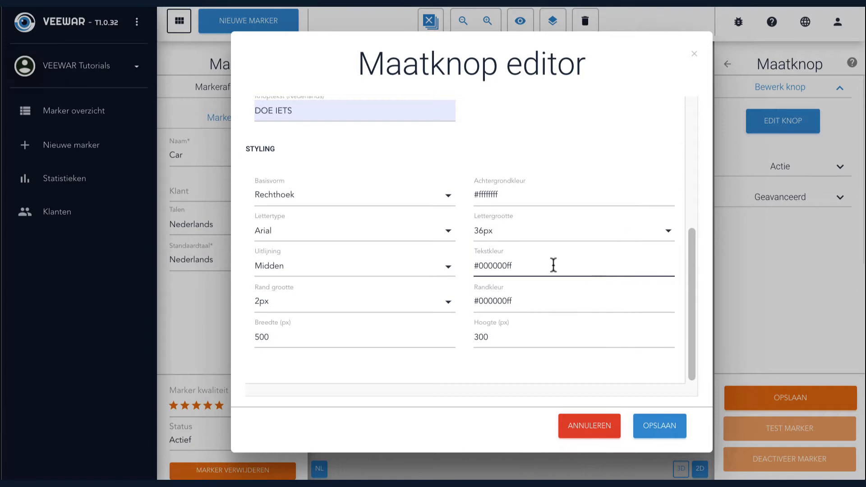
left_click(502, 268)
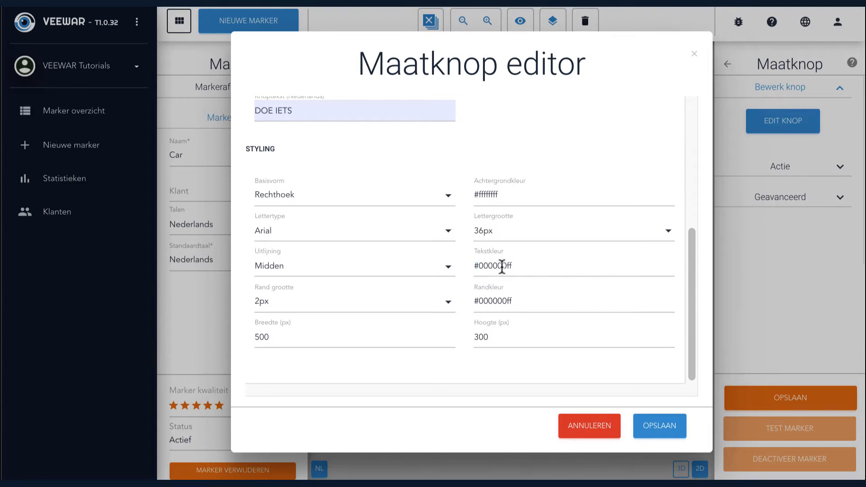
left_click(622, 153)
left_click(629, 380)
left_click(664, 422)
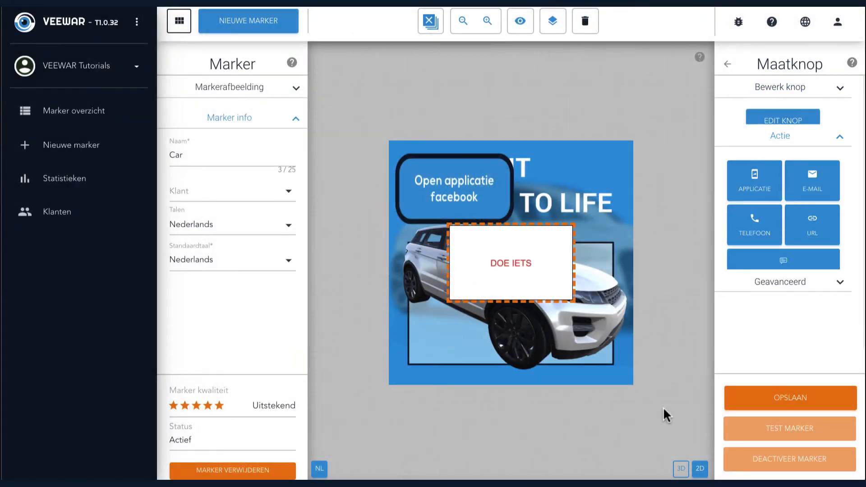
Move the DOE IETS button to the lower-right corner of the marker image and enlarge it towards the upper left.
left_click_drag(519, 261, 563, 345)
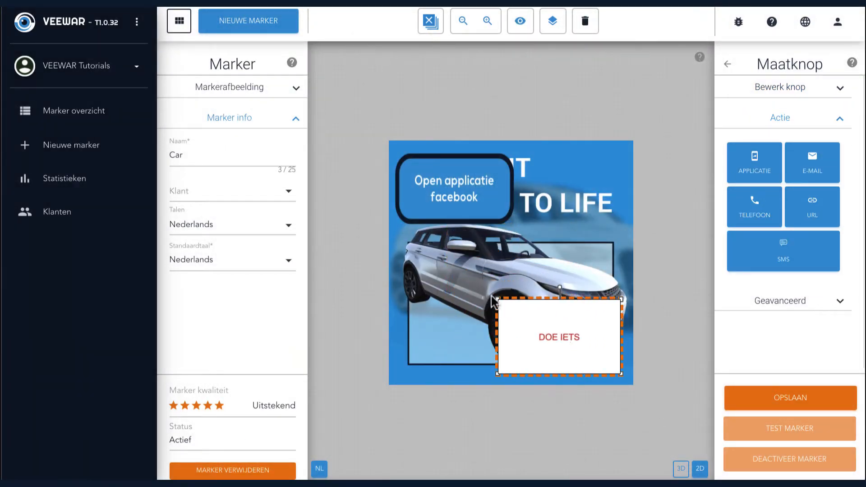
left_click_drag(496, 300, 438, 272)
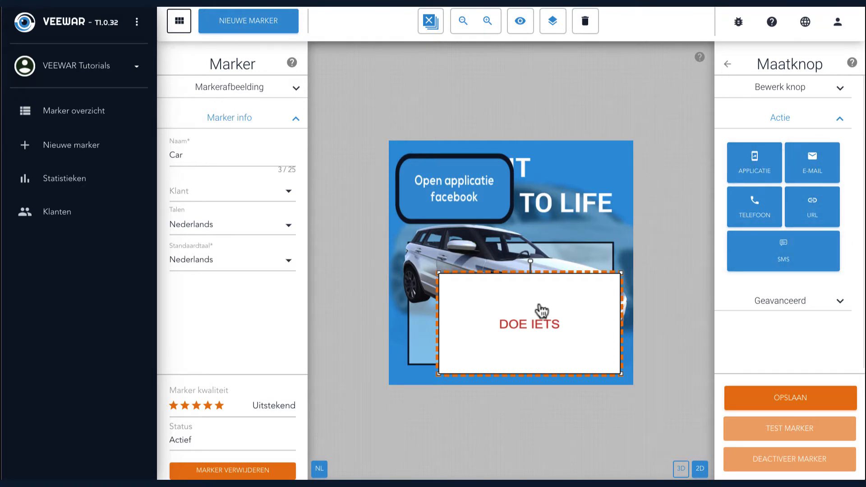
Delete all elements from the marker.
left_click(429, 25)
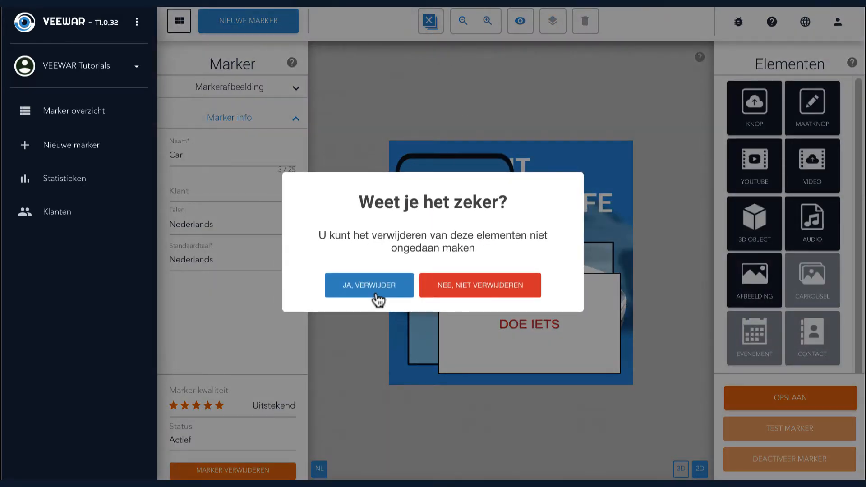
left_click(376, 291)
Add a YouTube element to the marker, fetching the video from the suggested youtube.com link.
left_click(767, 161)
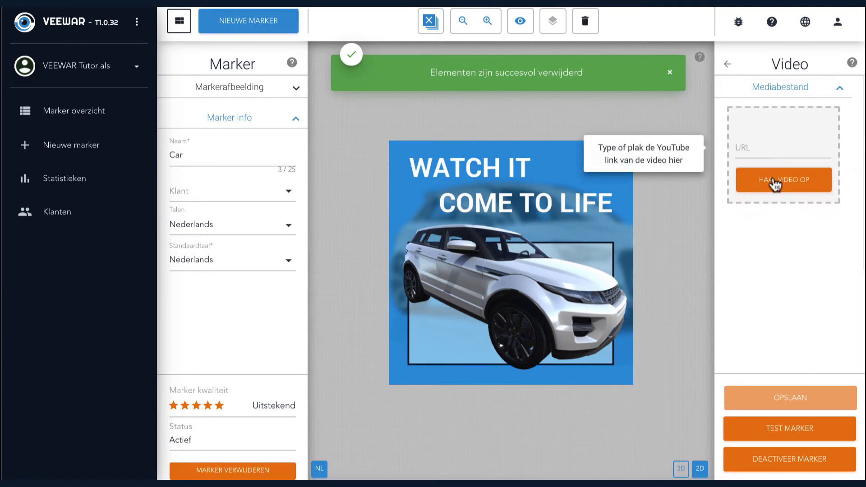
left_click(764, 145)
left_click(745, 219)
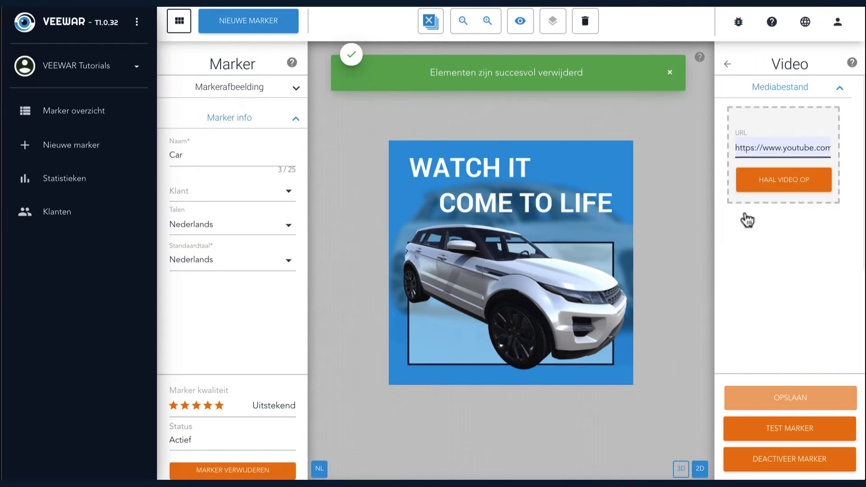
left_click(766, 183)
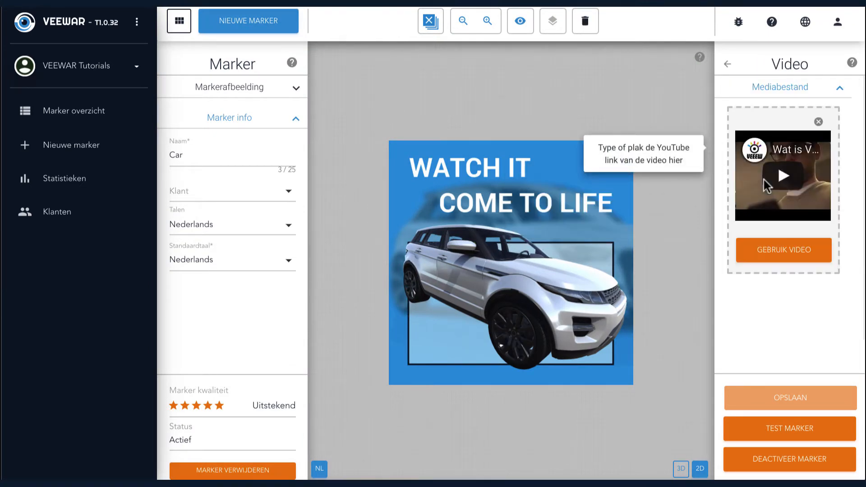
left_click(783, 251)
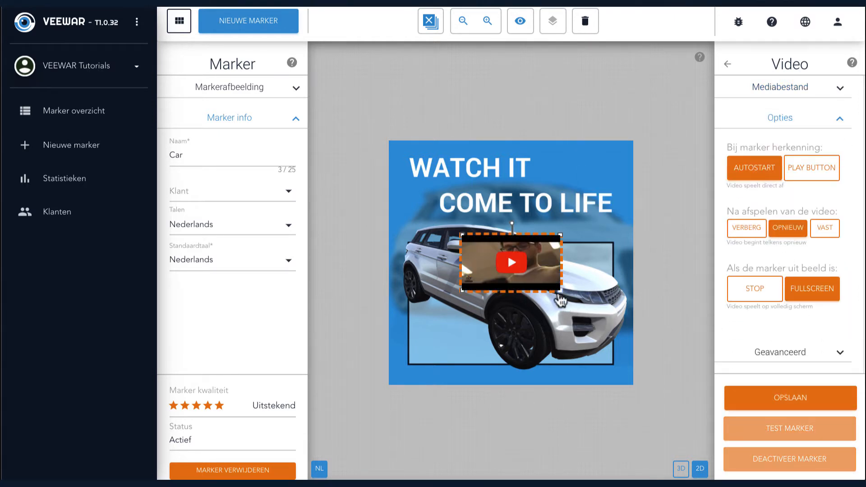
Enlarge the YouTube video and position it over the black frame in the lower part of the marker image.
left_click_drag(560, 295, 616, 332)
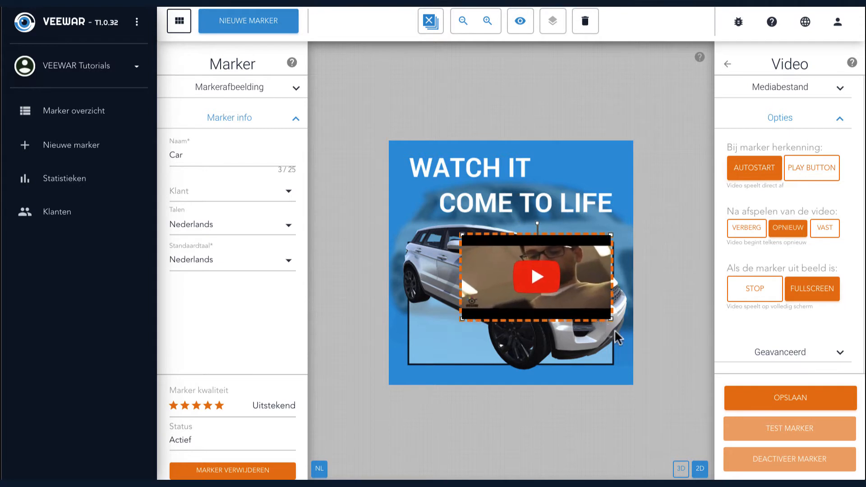
left_click_drag(517, 285, 458, 224)
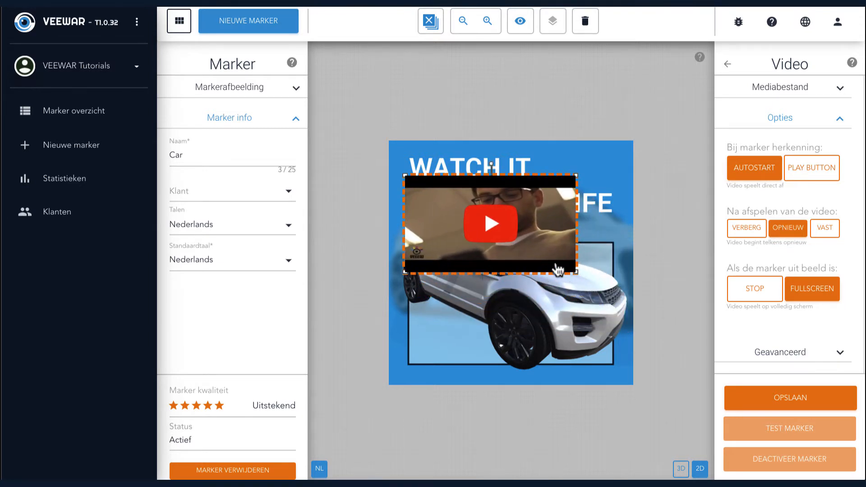
left_click_drag(559, 269, 583, 362)
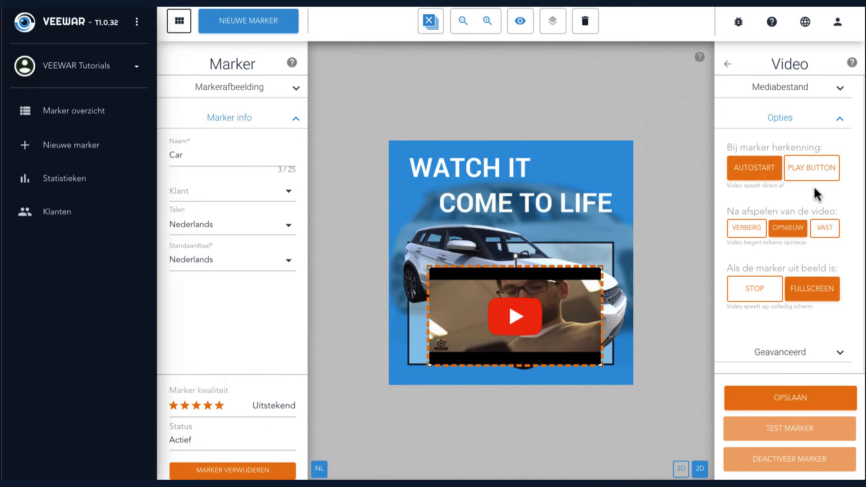
left_click_drag(543, 278, 544, 279)
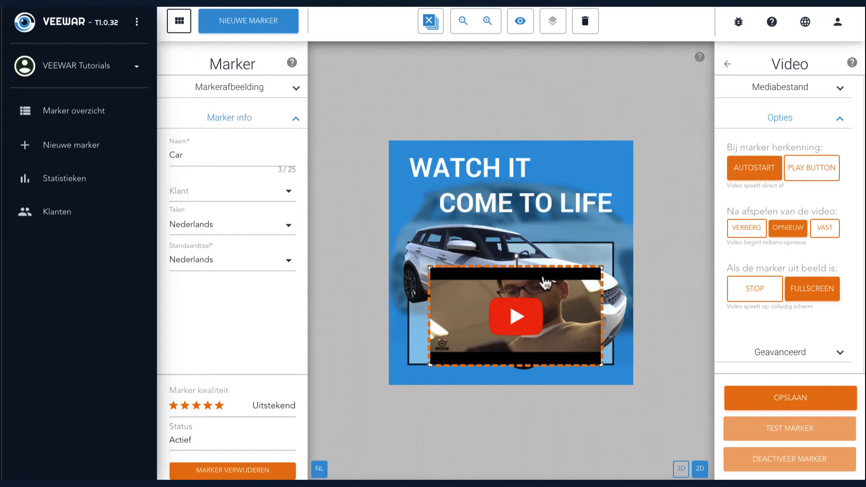
Delete all elements from the marker and add a Video element using the uploaded file video_nederlands.mp4.
left_click(428, 26)
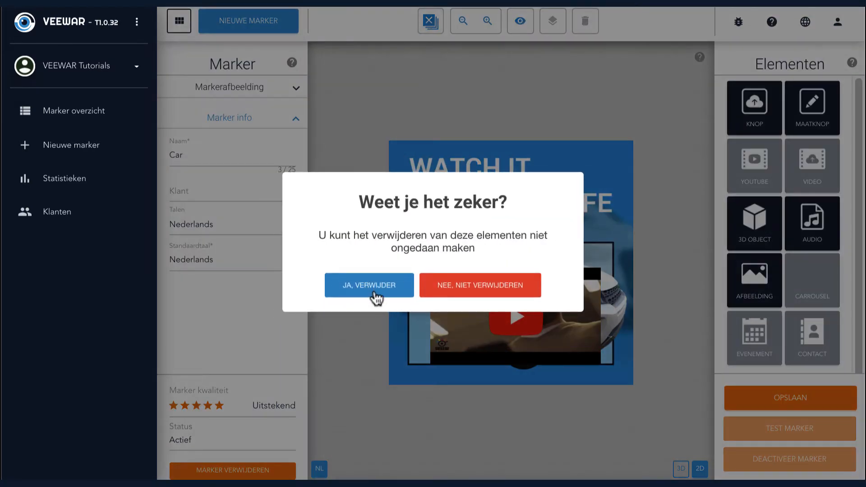
left_click(373, 286)
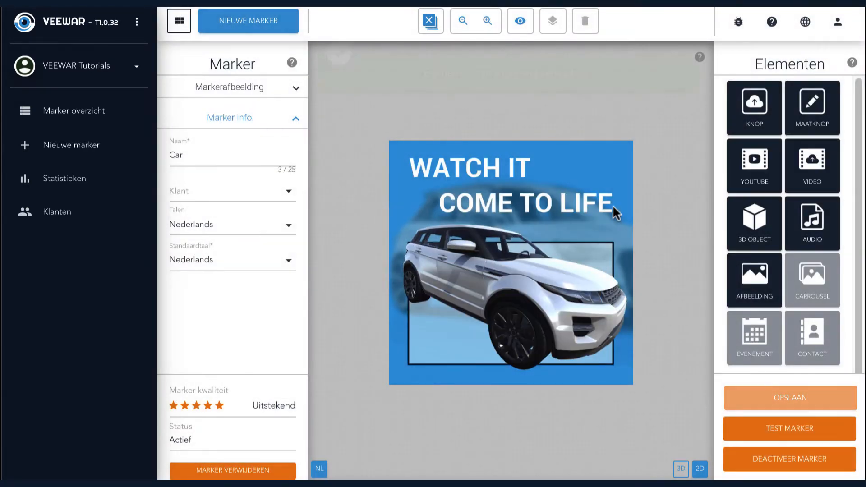
left_click(827, 165)
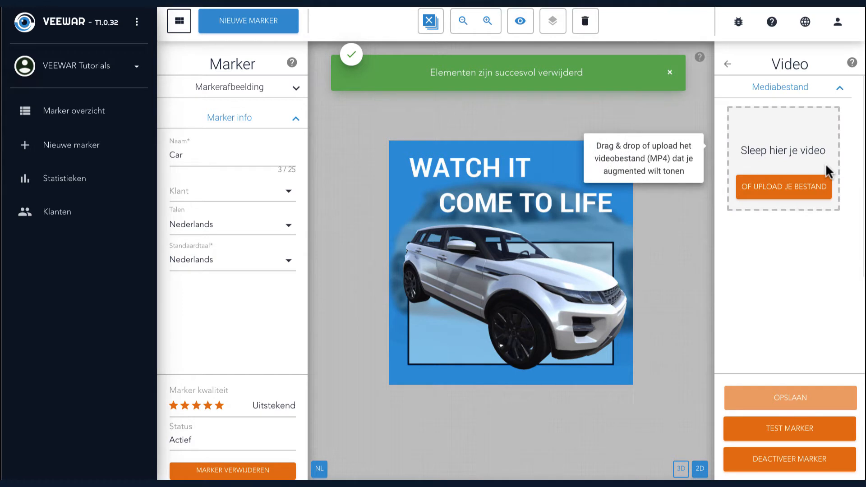
left_click(749, 177)
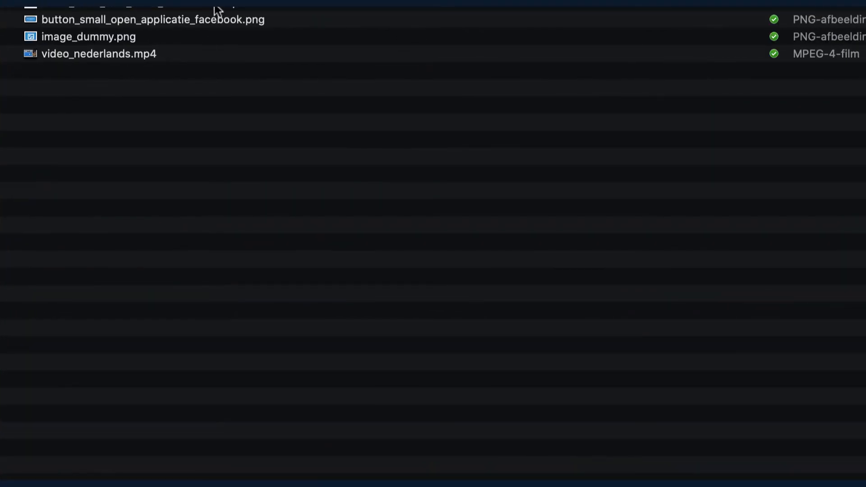
left_click(210, 6)
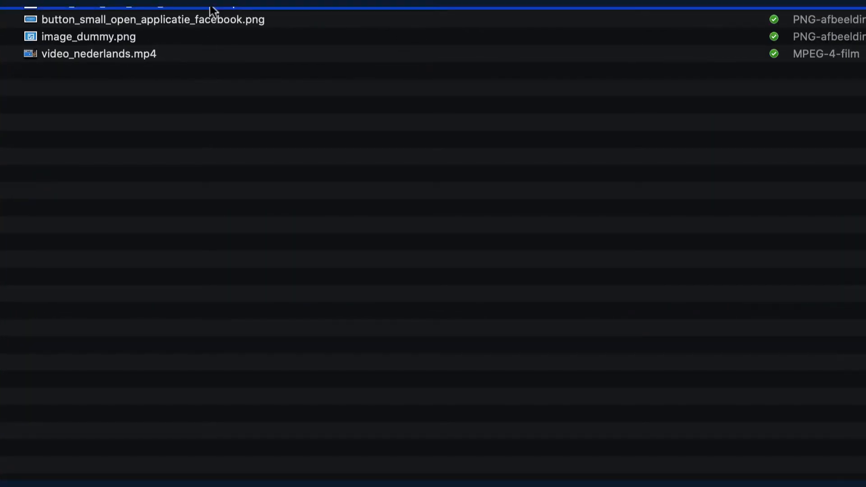
double_click(120, 55)
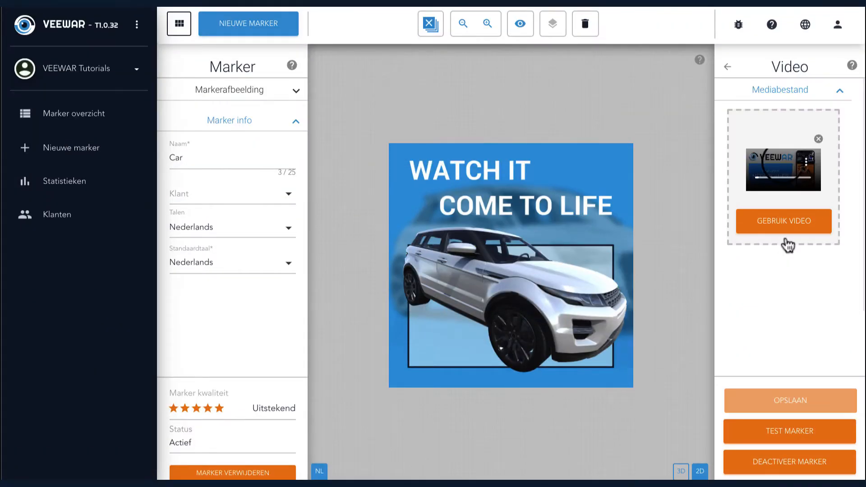
left_click(786, 225)
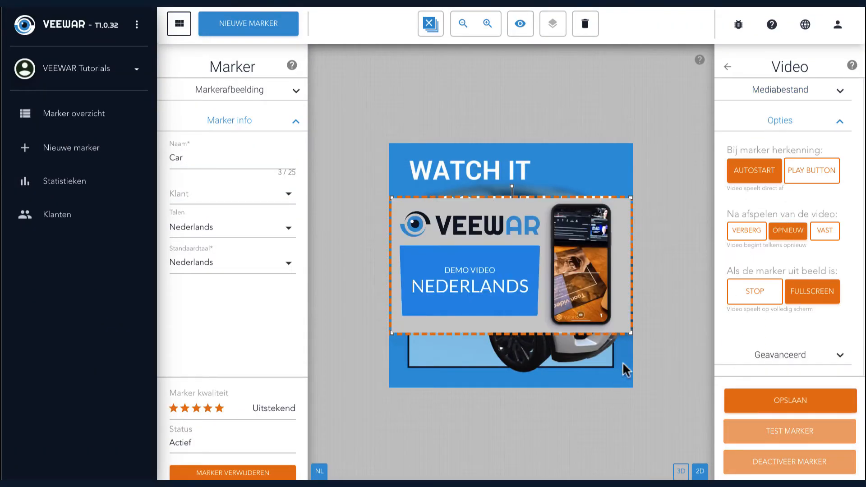
Resize and position the demo video so it fills the black frame in the lower part of the marker image.
left_click_drag(631, 334, 546, 284)
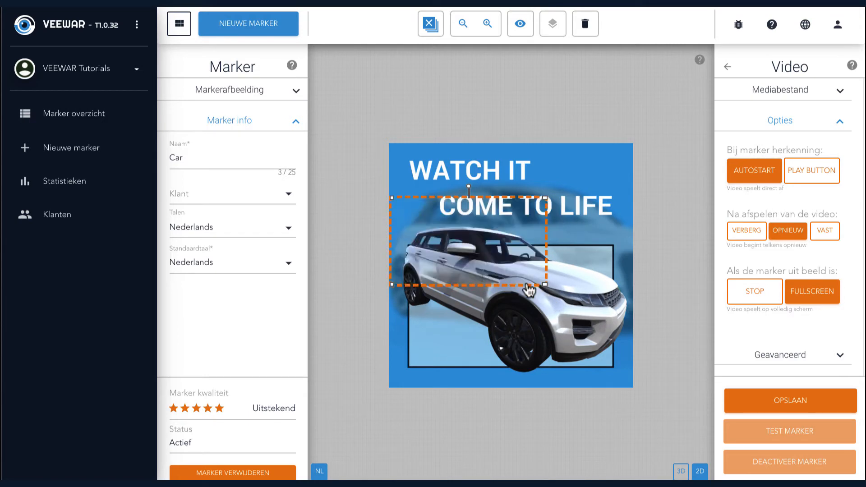
left_click_drag(491, 271, 510, 323)
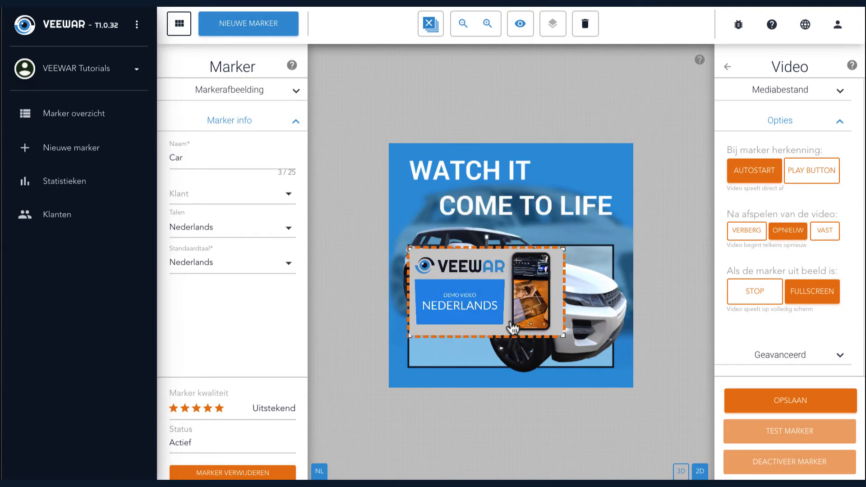
left_click_drag(562, 338, 612, 364)
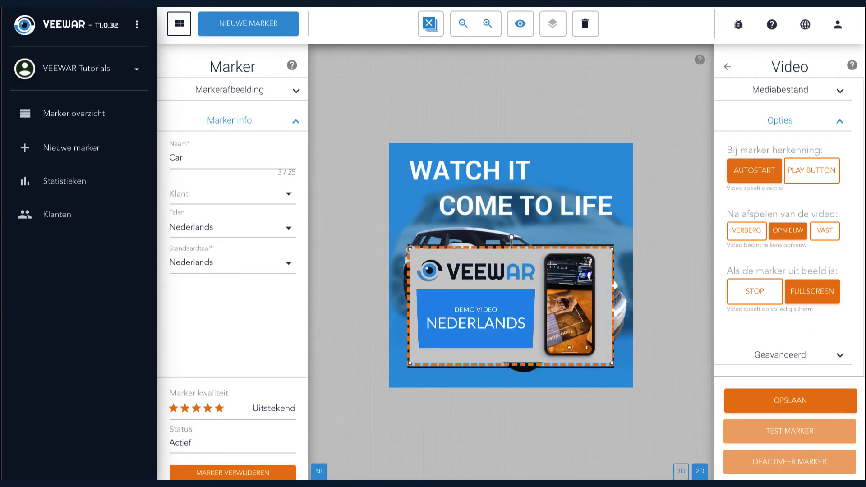
Set the video to Play button on recognition, Vast after playback and Stop when the marker is out of view, and save the marker.
left_click(830, 171)
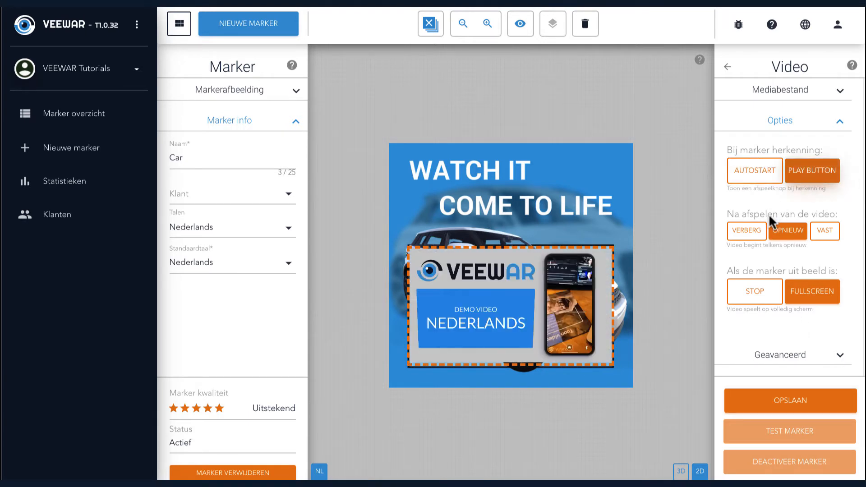
left_click(744, 233)
left_click(827, 232)
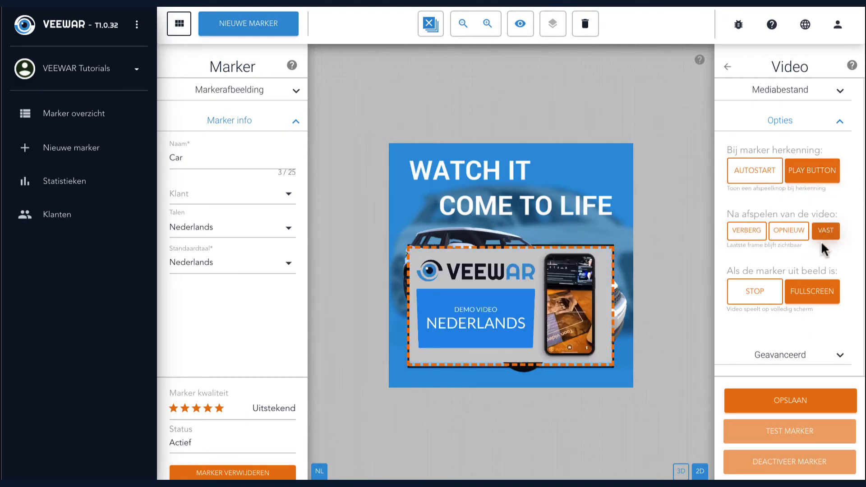
left_click(760, 290)
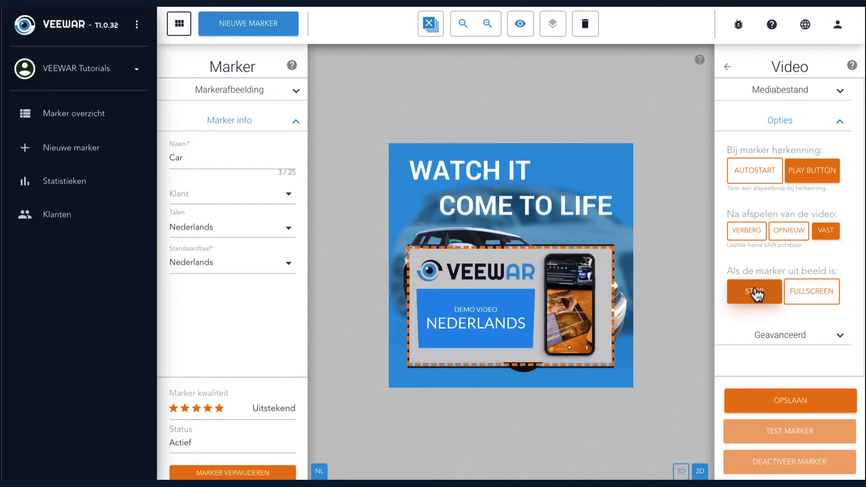
left_click(784, 401)
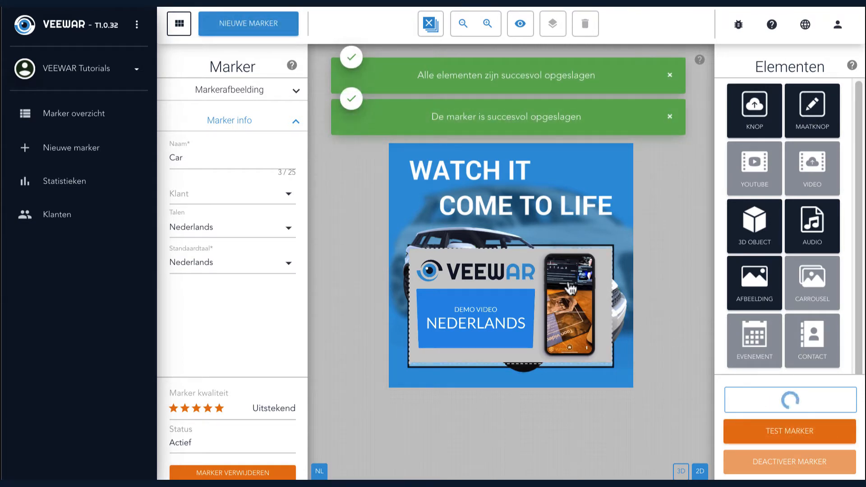
Add a 3D Object element to the marker by uploading the camouflage fighter jet model.
left_click(505, 300)
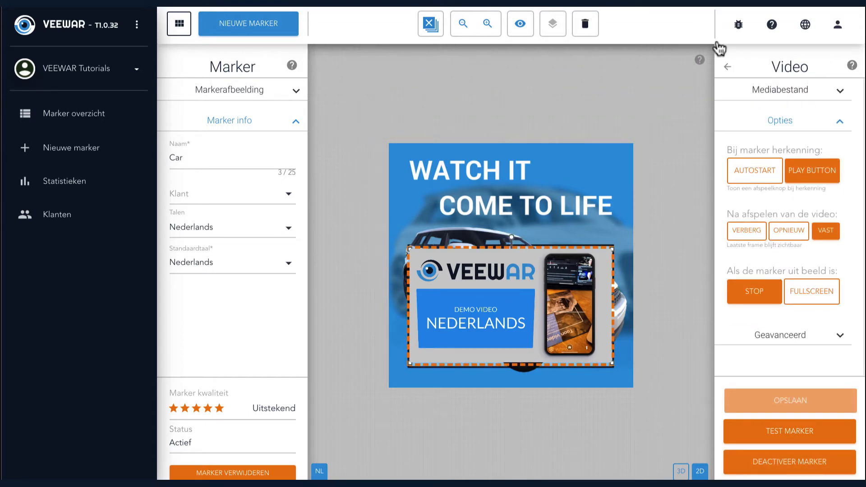
left_click(737, 68)
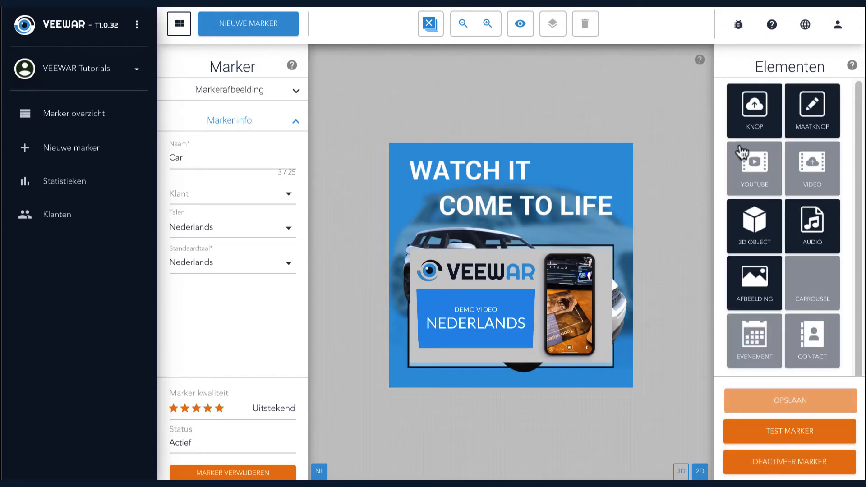
left_click(753, 233)
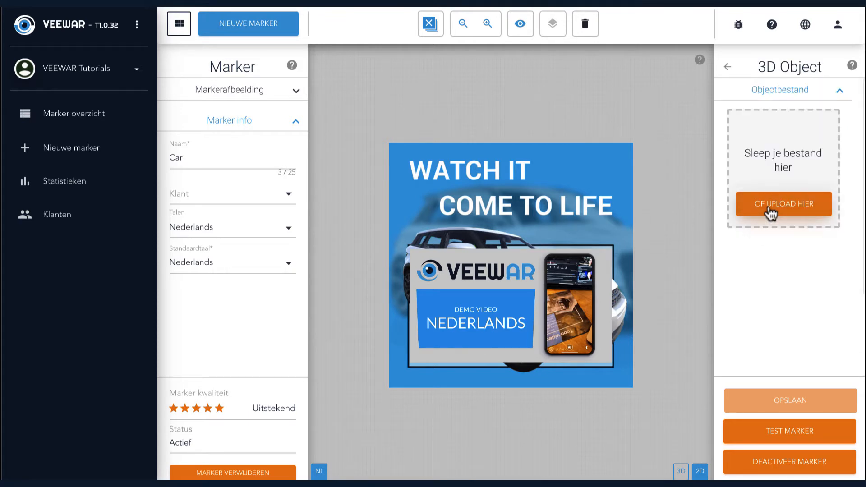
left_click(770, 212)
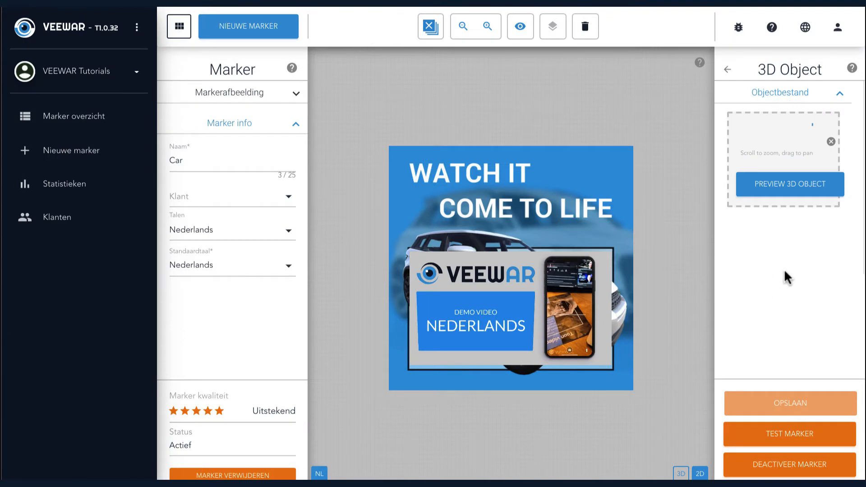
left_click(767, 339)
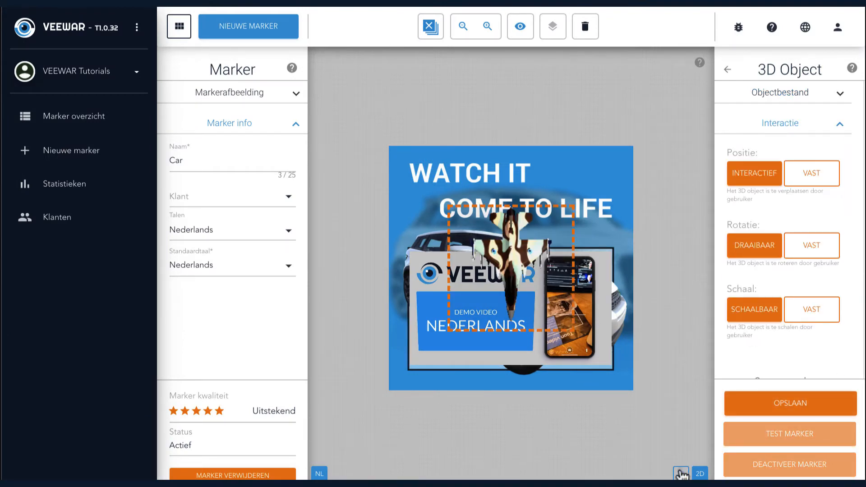
In the 3D view, set the jet object's position, rotation and scale each to Vast, and return to the 2D view.
left_click(682, 474)
mouse_move(617, 332)
left_mouse_down()
mouse_move(553, 334)
mouse_move(510, 305)
left_mouse_up()
left_click(510, 306)
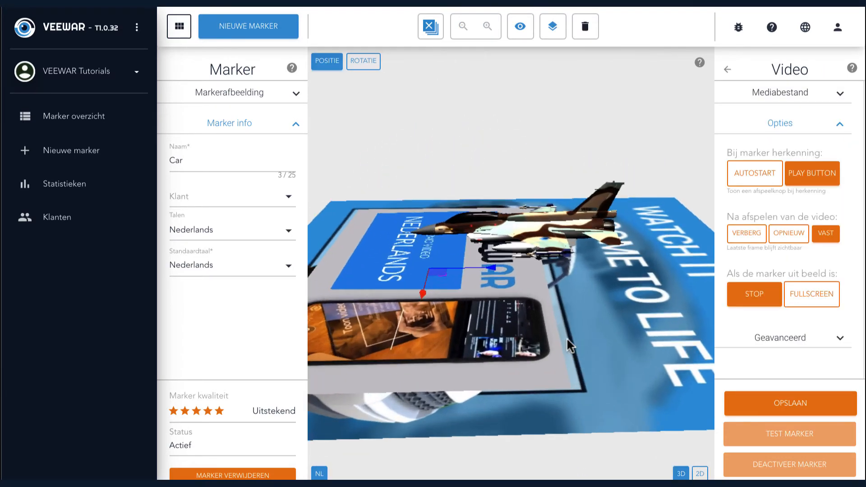
mouse_move(567, 337)
left_mouse_down()
mouse_move(564, 347)
mouse_move(436, 361)
mouse_move(514, 366)
mouse_move(577, 352)
mouse_move(594, 335)
mouse_move(535, 380)
mouse_move(521, 359)
left_mouse_up()
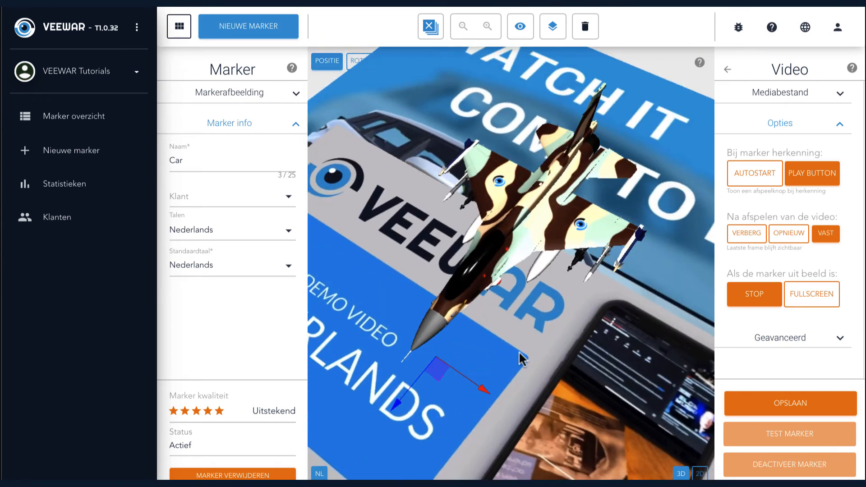
left_click(539, 197)
left_click(816, 176)
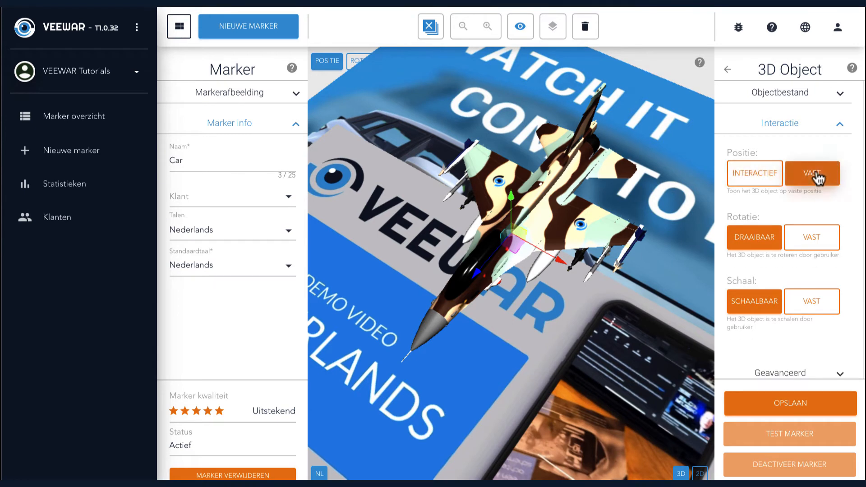
left_click(814, 234)
left_click(813, 310)
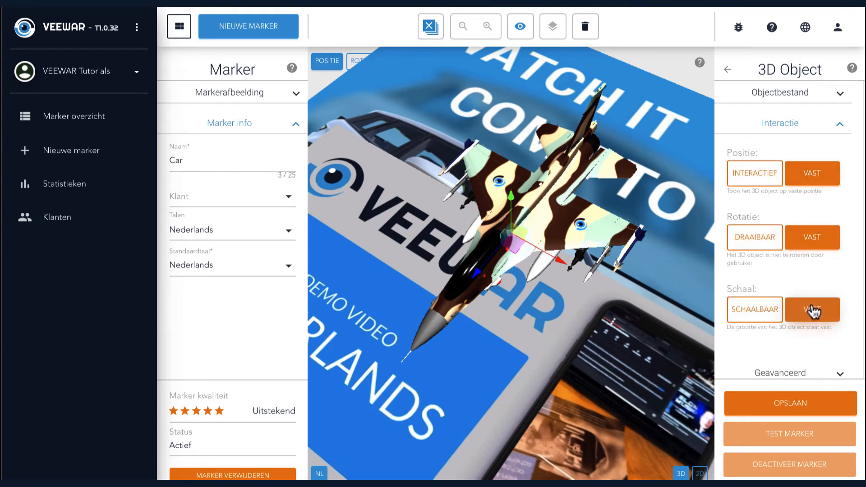
left_click(699, 473)
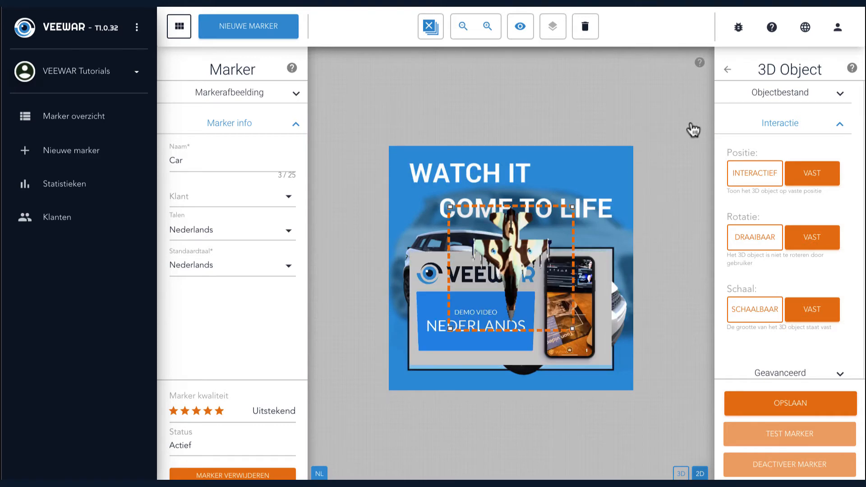
Add an Audio element to the marker using an uploaded audio file.
left_click(728, 70)
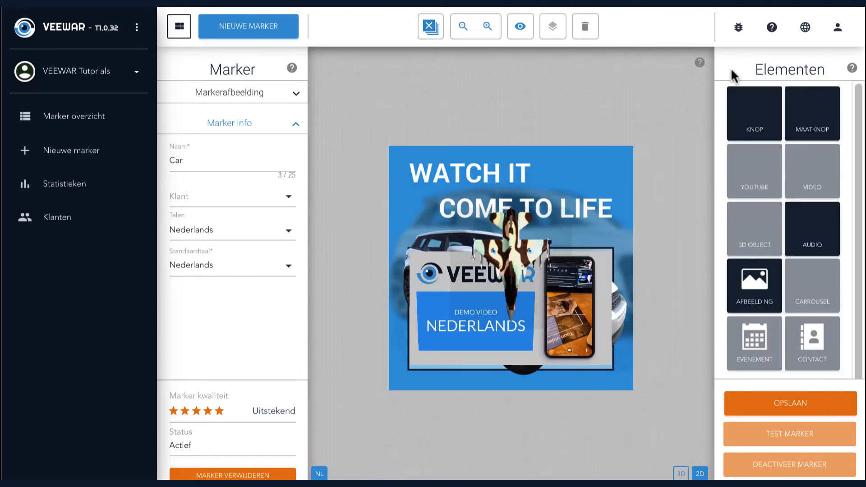
left_click(811, 238)
left_click(785, 208)
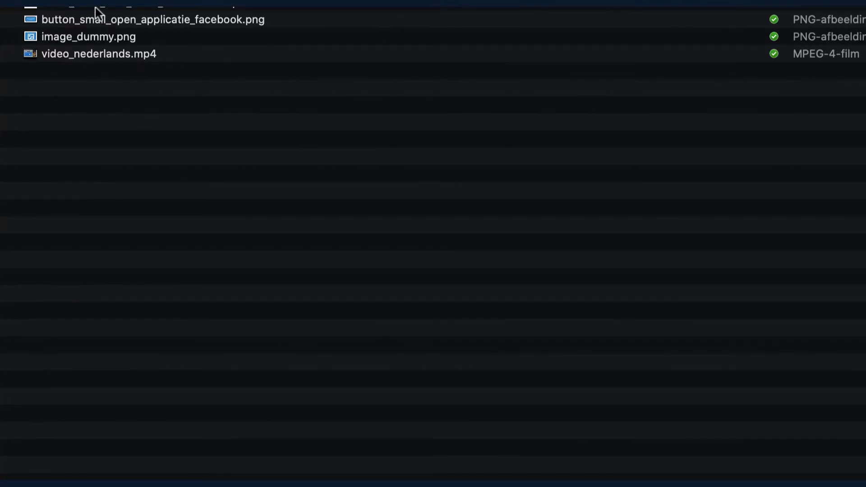
double_click(96, 7)
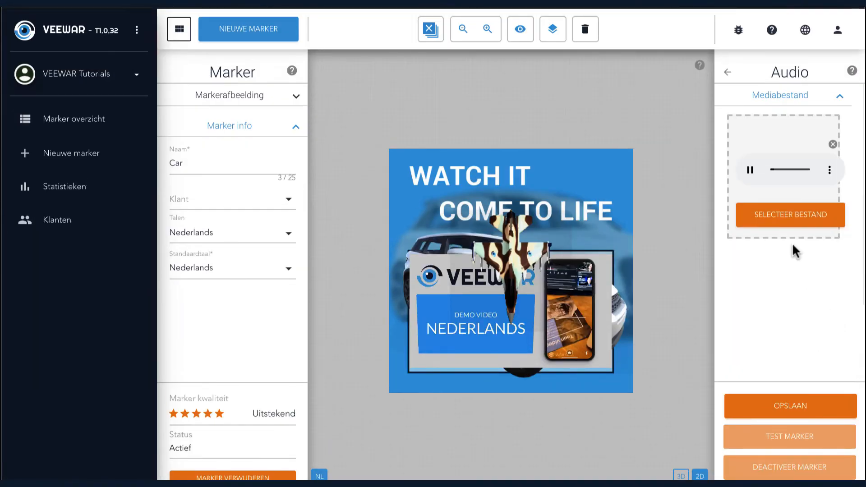
left_click(779, 216)
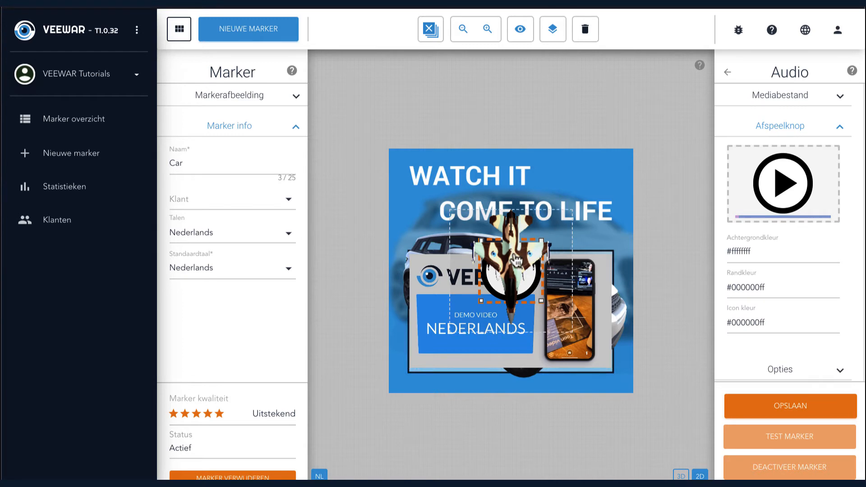
Move the jet to the upper-left corner of the marker image and the audio play button to the upper-right corner.
left_click_drag(509, 278, 430, 221)
mouse_move(521, 273)
left_mouse_down()
mouse_move(590, 229)
mouse_move(605, 198)
left_mouse_up()
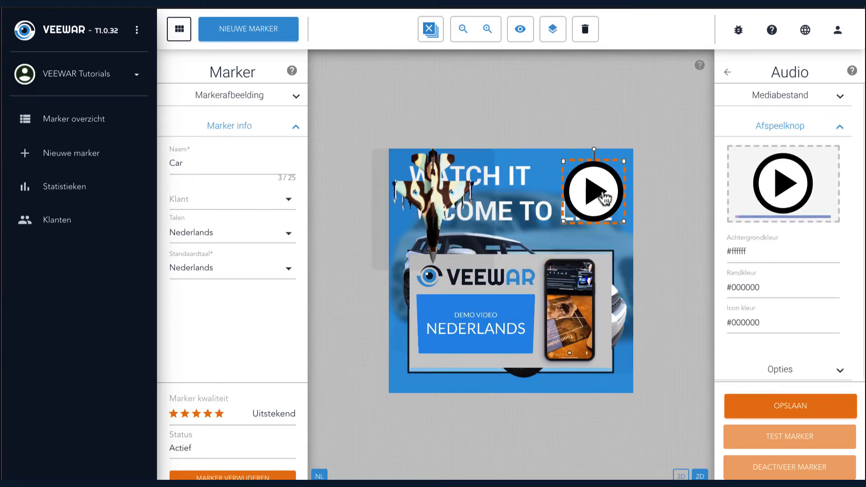
Change the audio play button's background colour to dark red and save the marker.
left_click(750, 254)
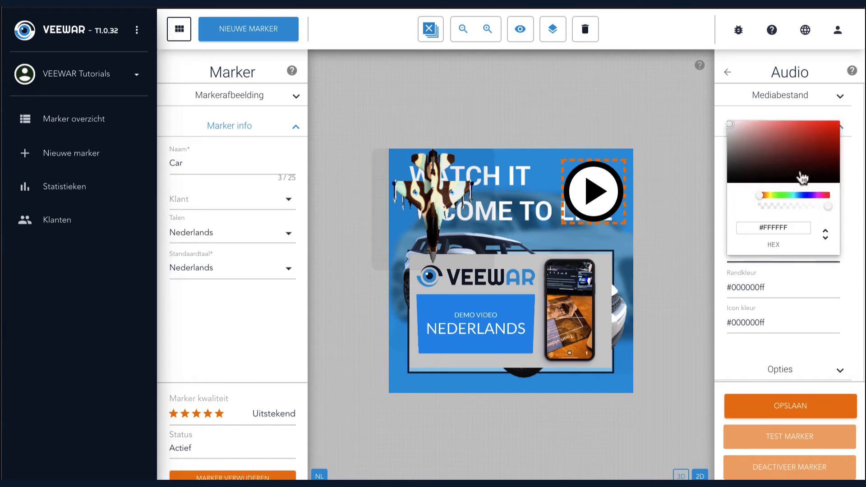
left_click(814, 147)
left_click(785, 408)
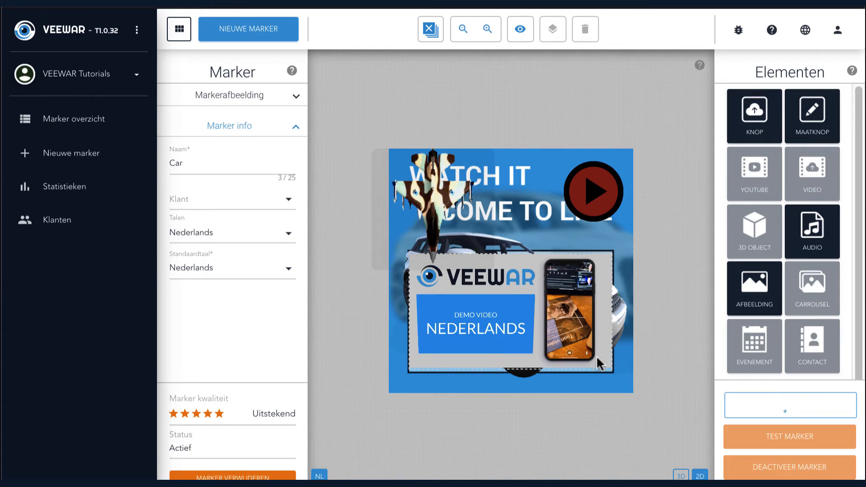
Shrink the demo video to about half its width and place it over the left part of the car, below the jet.
left_click(609, 369)
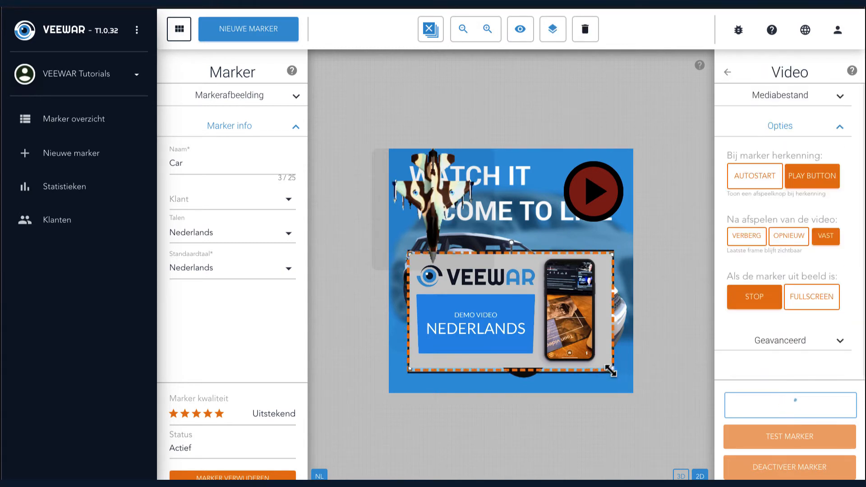
left_click_drag(610, 370, 514, 328)
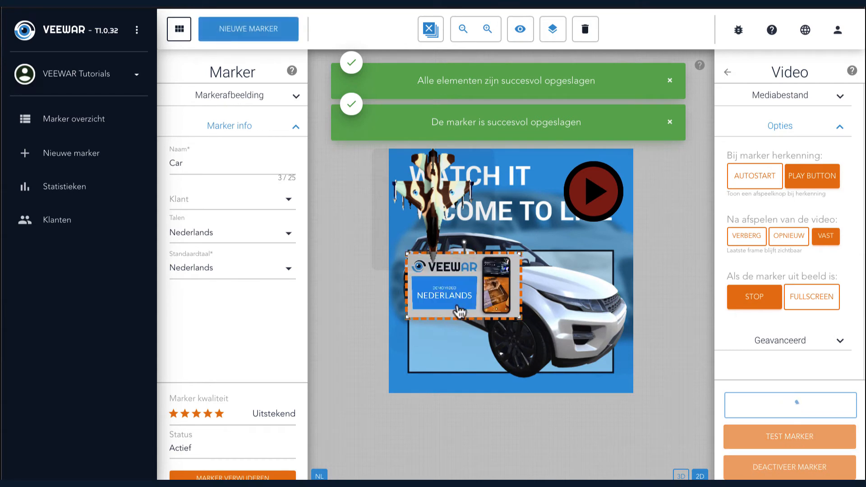
mouse_move(466, 316)
left_mouse_down()
mouse_move(446, 302)
mouse_move(455, 300)
left_mouse_up()
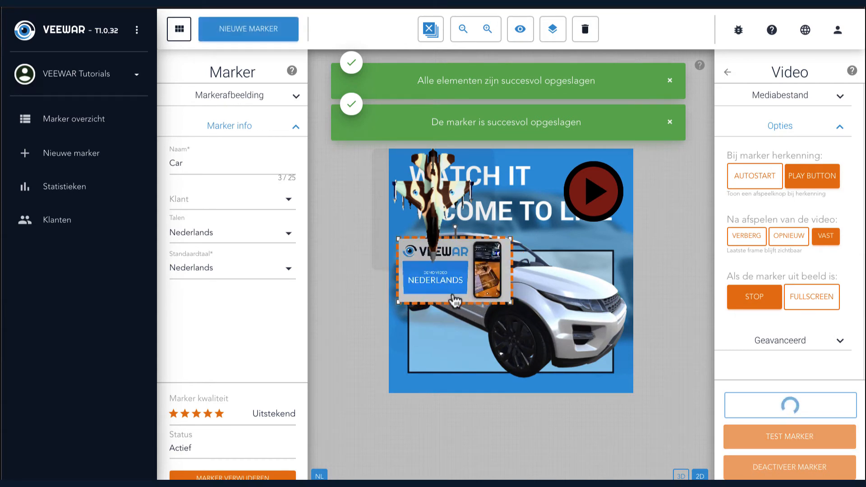
left_click(579, 349)
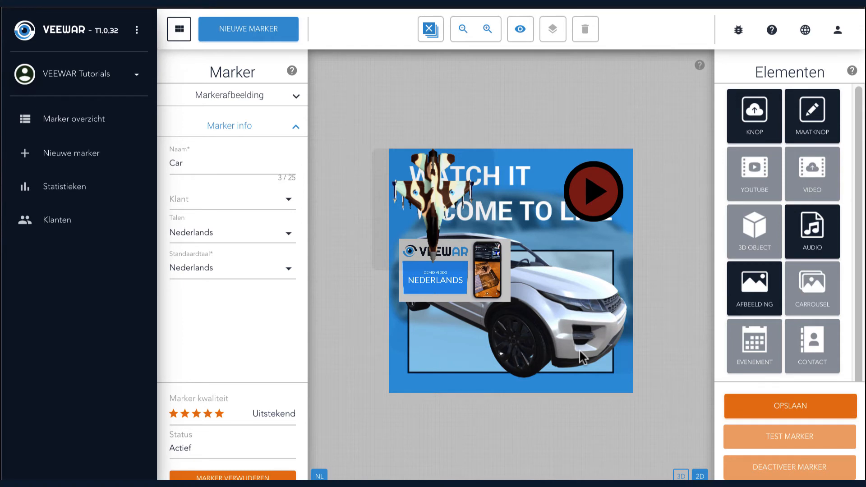
Add an Afbeelding element to the marker using the uploaded file image_dummy.png.
left_click(755, 287)
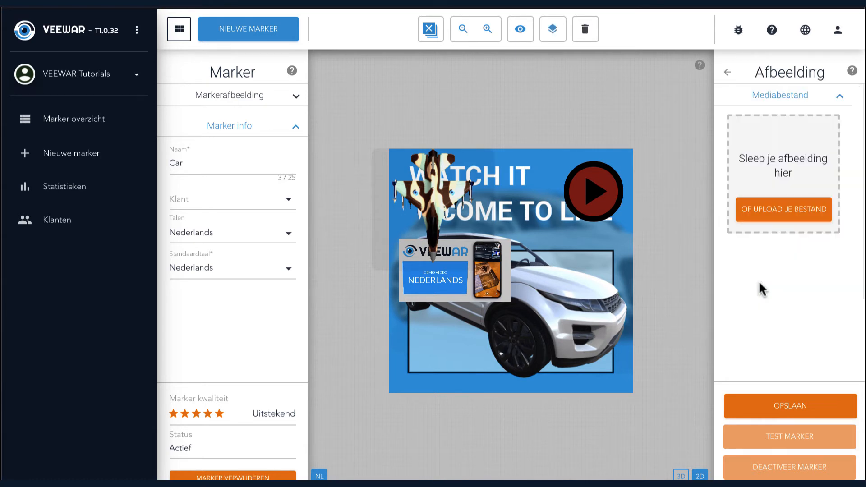
left_click(782, 210)
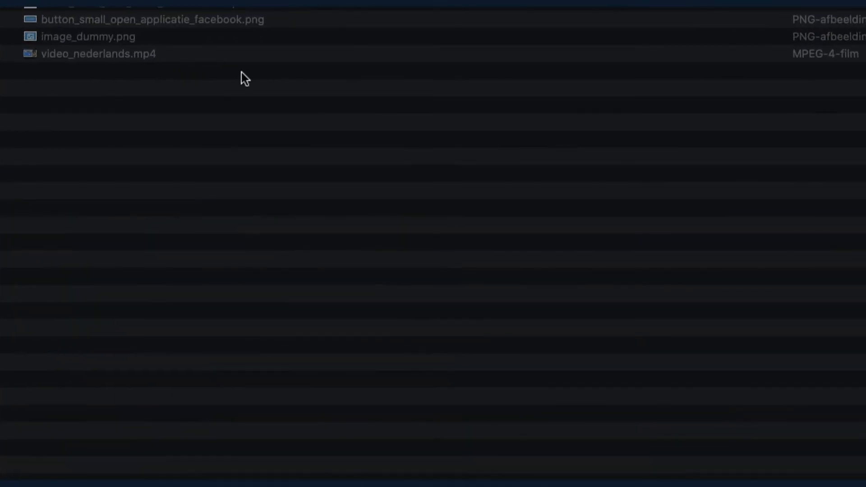
double_click(117, 40)
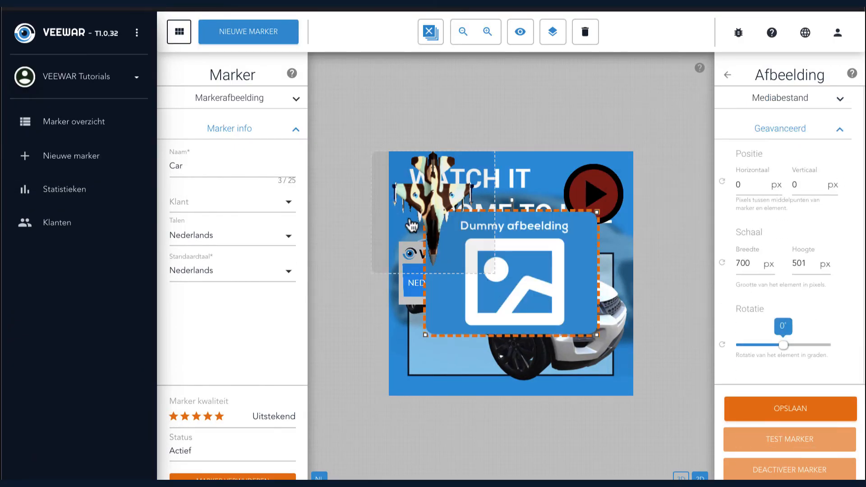
Shrink the dummy image to about 349 by 248 px and place it in the lower-right corner of the marker image.
left_click_drag(513, 280, 553, 339)
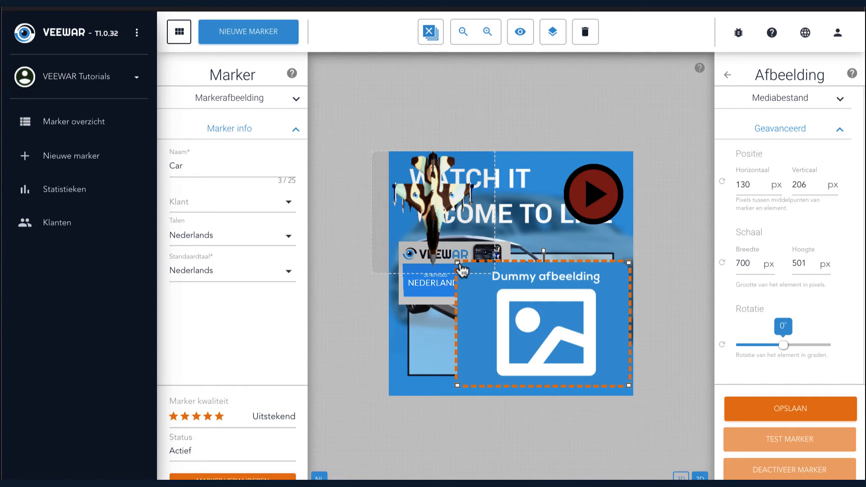
left_click_drag(631, 261, 544, 325)
left_click_drag(525, 354, 591, 356)
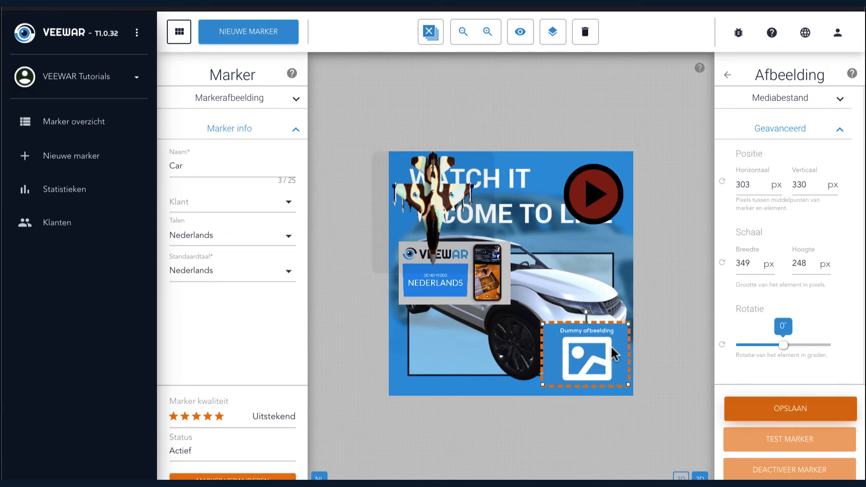
left_click(727, 76)
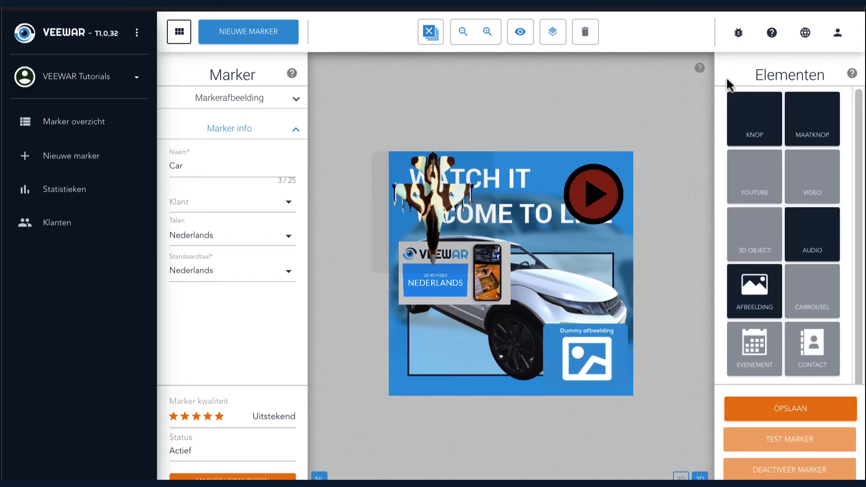